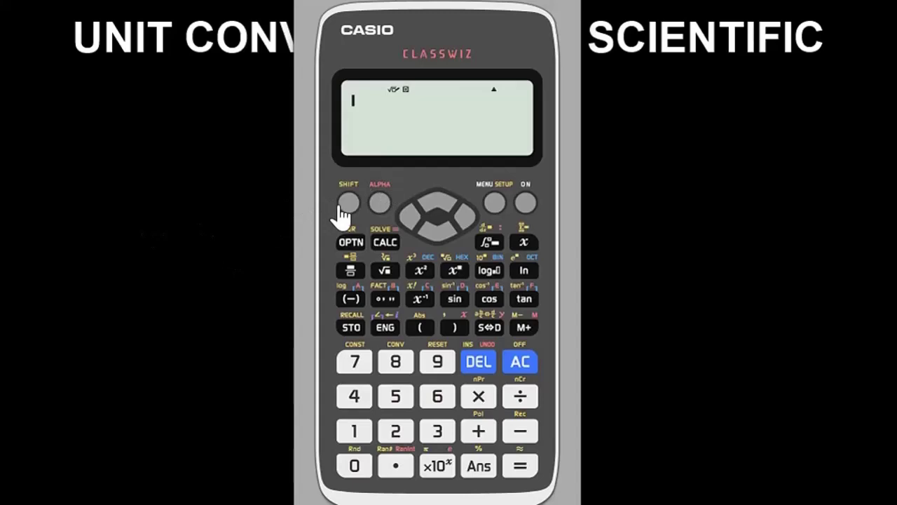
Reset the calculator with Initialize All and clear the reset message
left_click(435, 360)
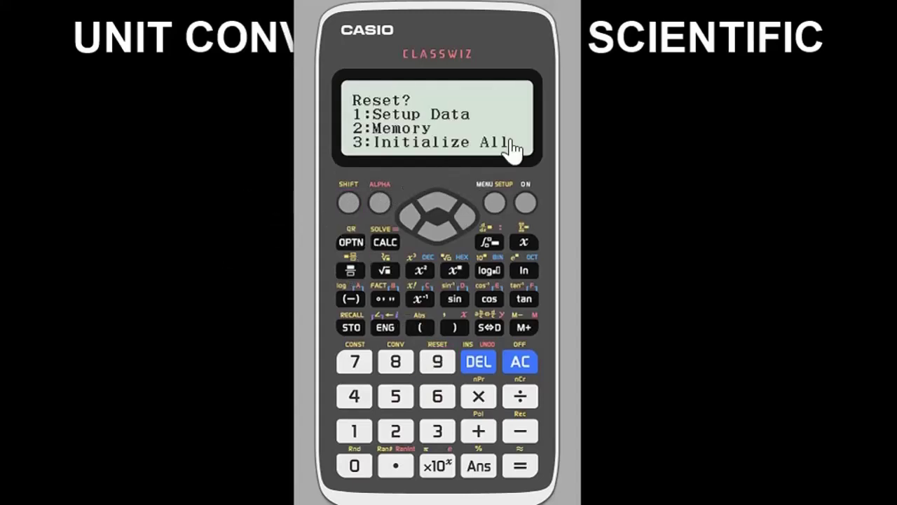
left_click(449, 434)
left_click(519, 471)
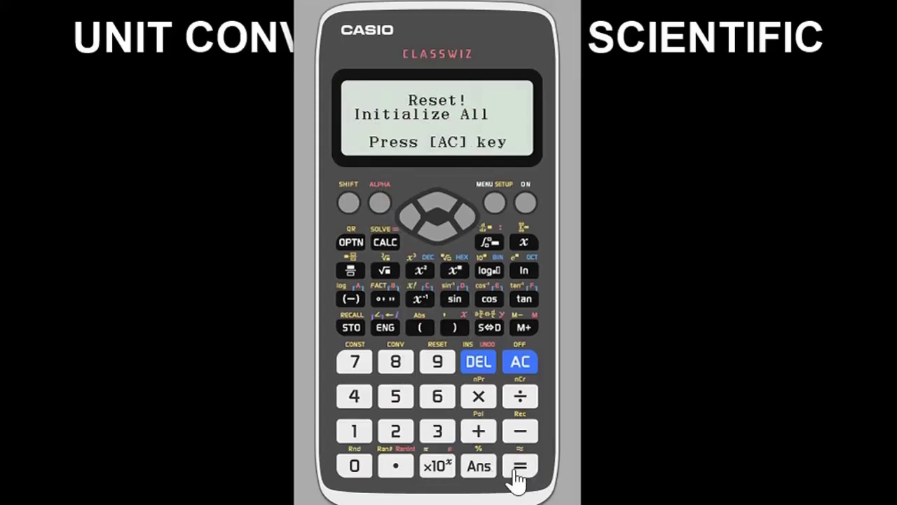
left_click(518, 468)
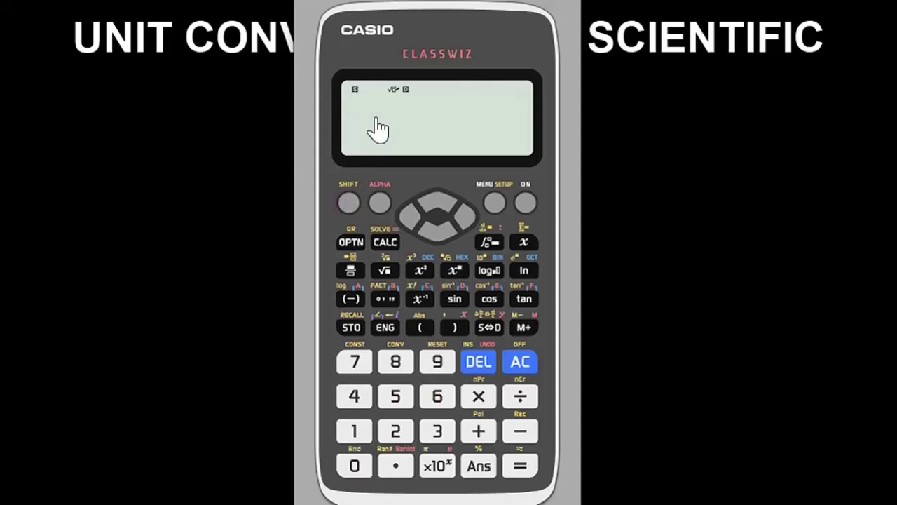
Convert 54 km/h to m/s with the Velocity conversion, giving 15
left_click(397, 365)
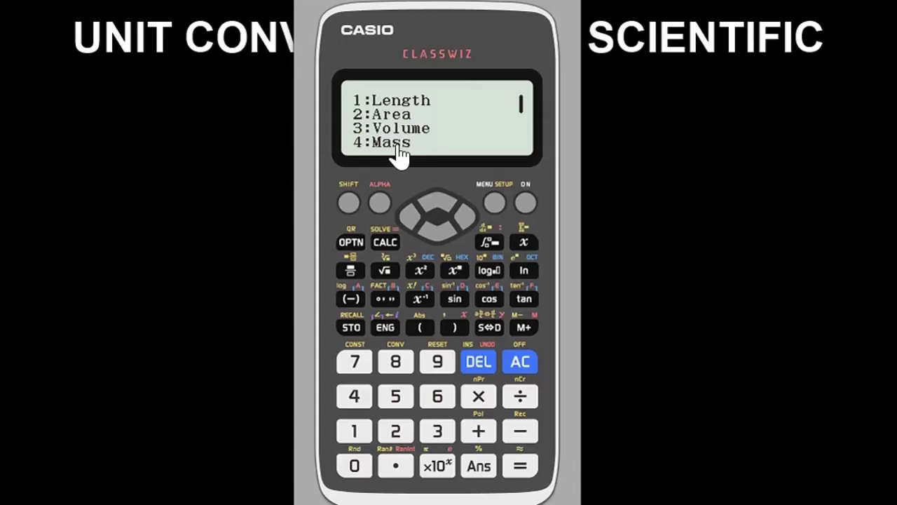
left_click(436, 231)
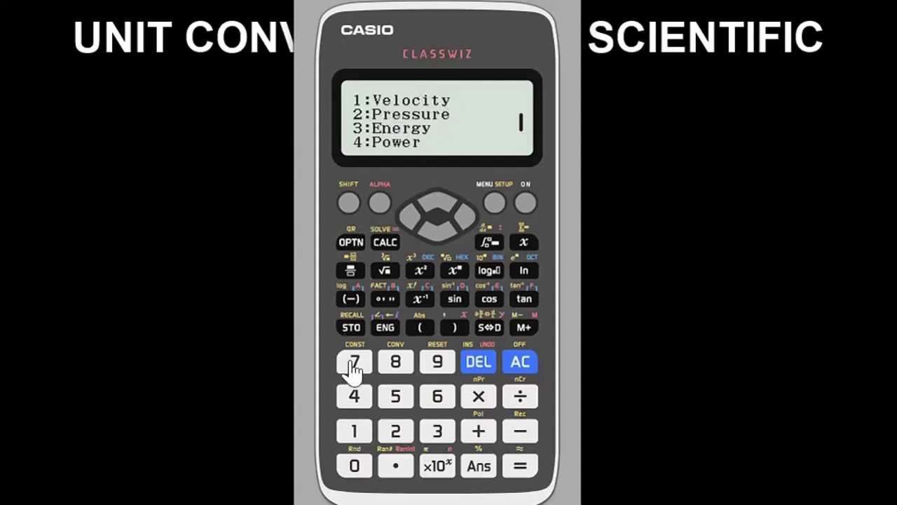
left_click(352, 433)
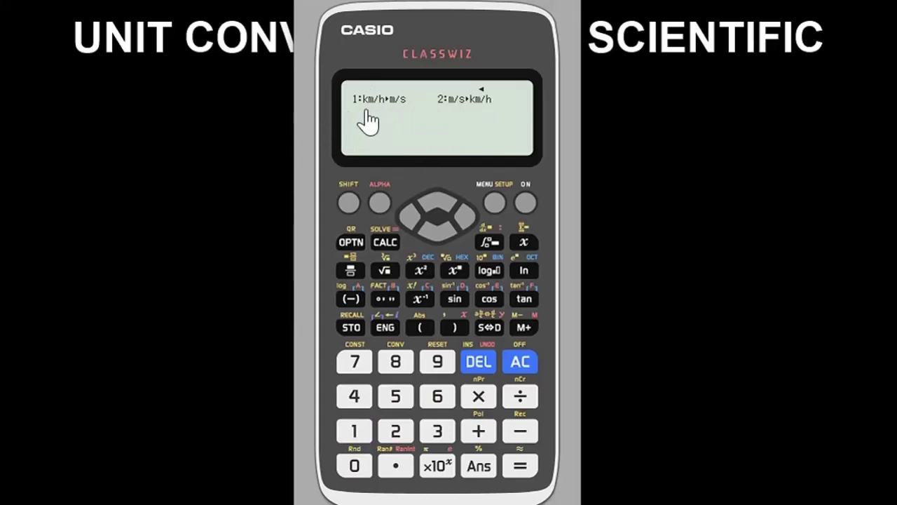
left_click(351, 441)
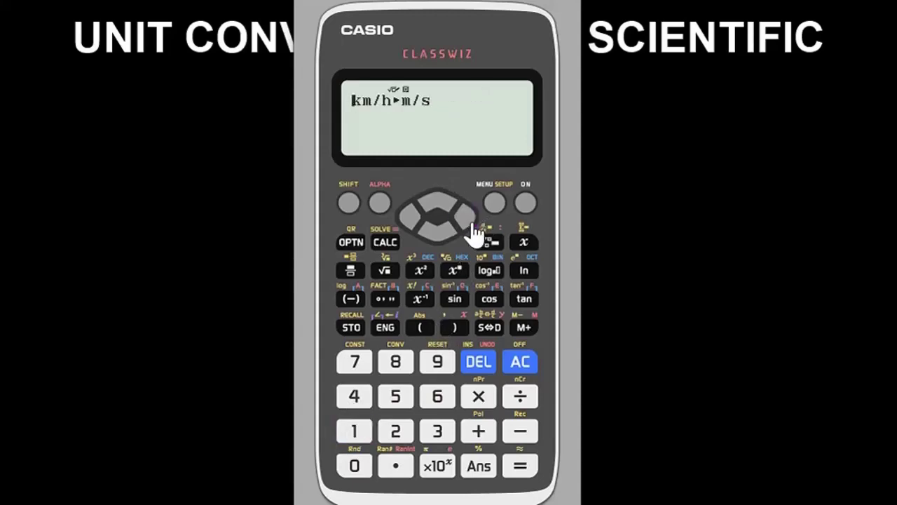
left_click(395, 396)
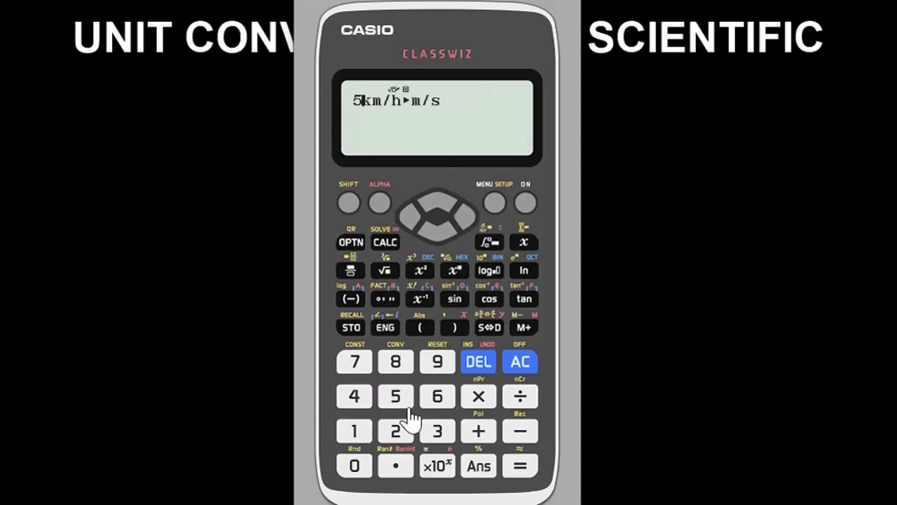
left_click(370, 401)
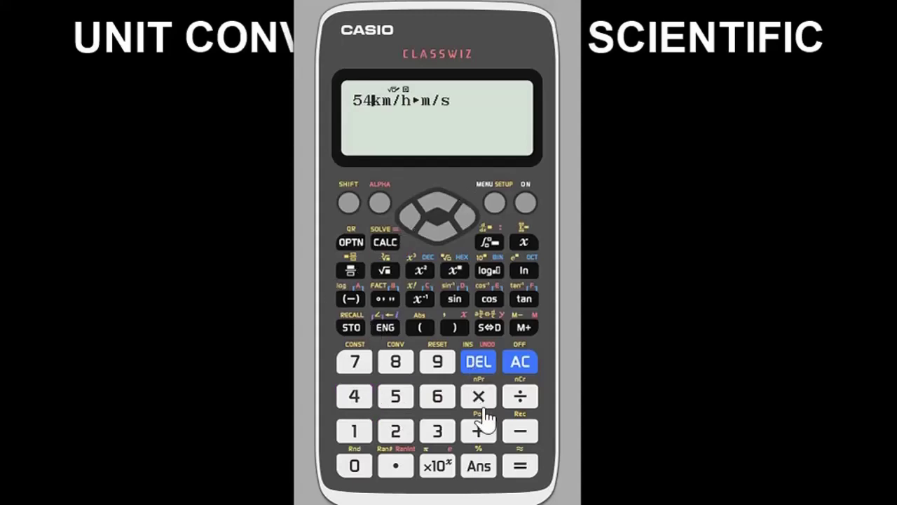
left_click(519, 466)
Convert 67 m/s to km/h with the Velocity conversion and show the decimal result 241.2
left_click(522, 365)
left_click(349, 204)
left_click(406, 358)
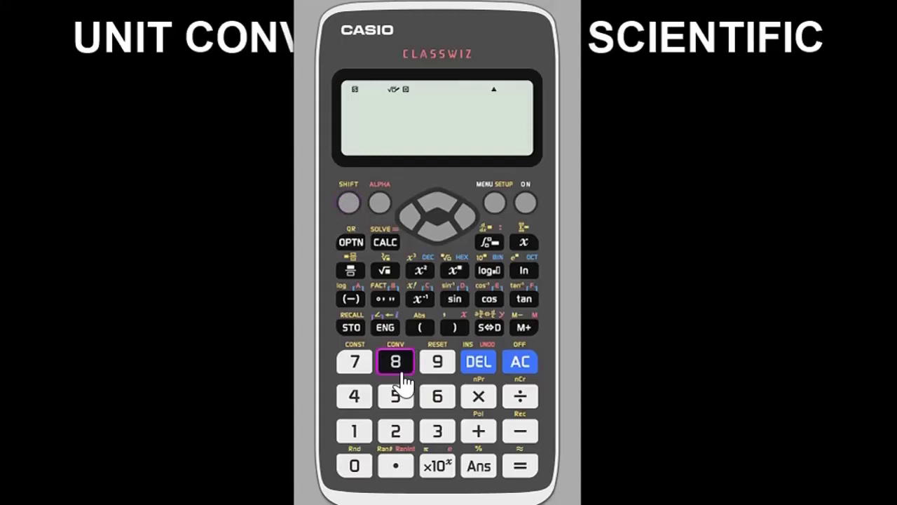
left_click(439, 236)
left_click(354, 431)
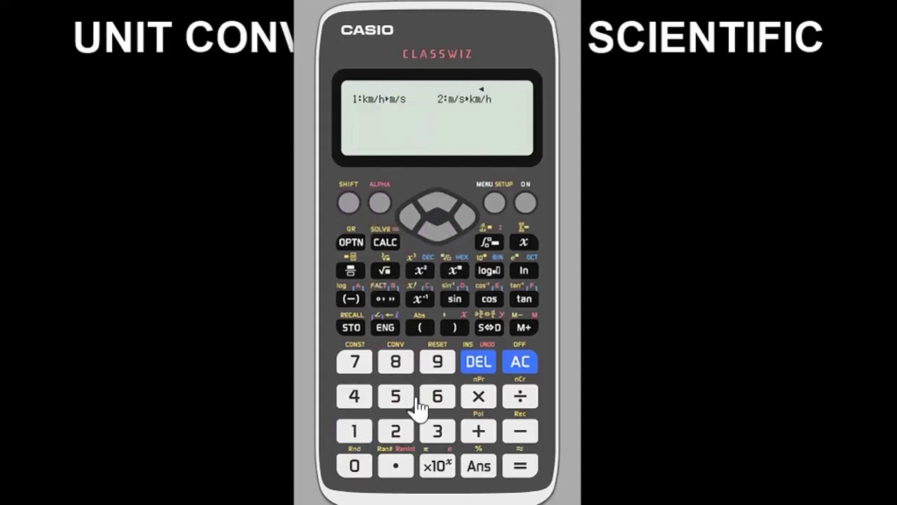
left_click(397, 431)
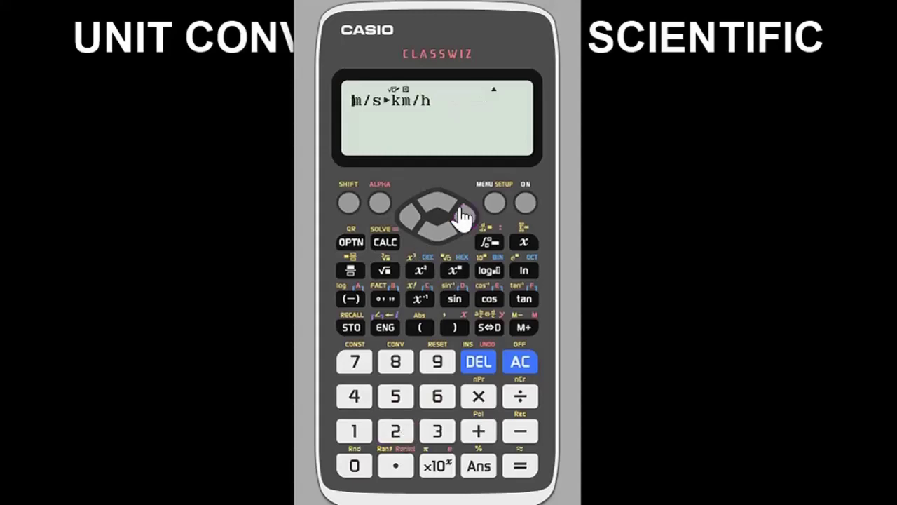
left_click(437, 396)
left_click(356, 364)
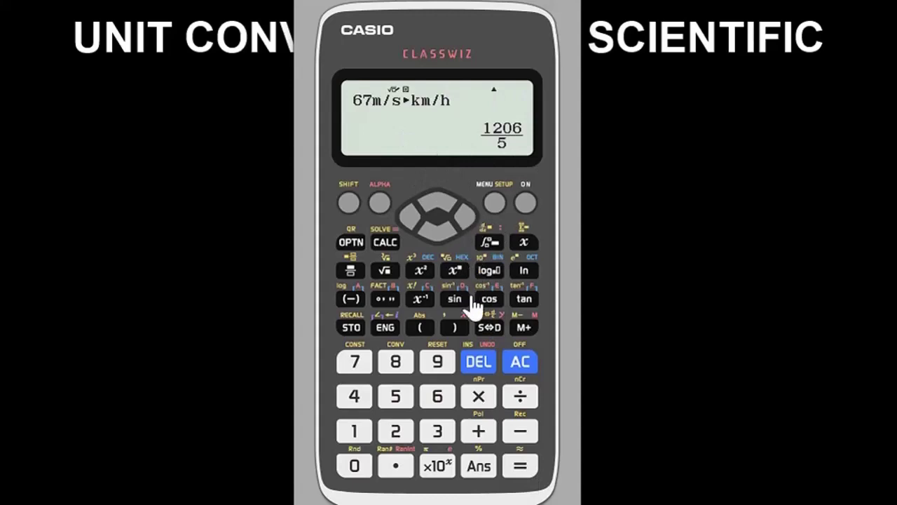
left_click(491, 327)
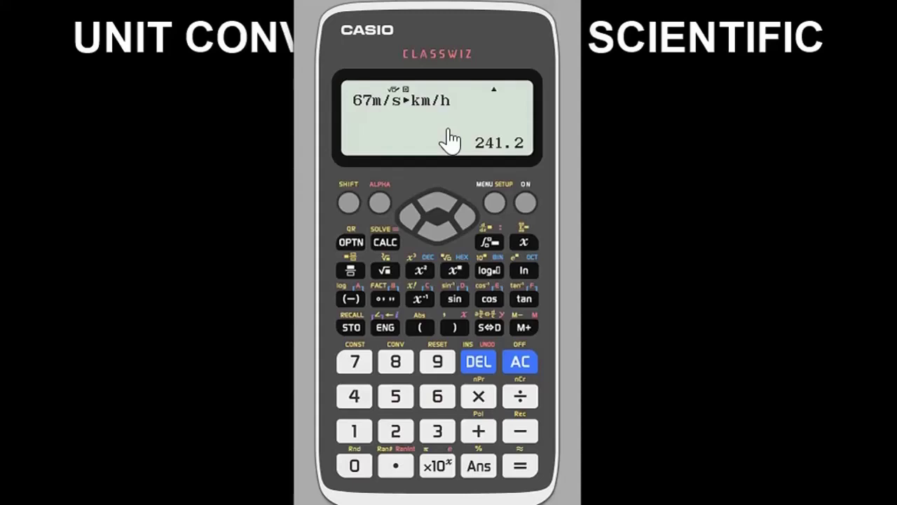
Clear the display, open the conversion categories and view the Length conversions
left_click(527, 366)
left_click(347, 203)
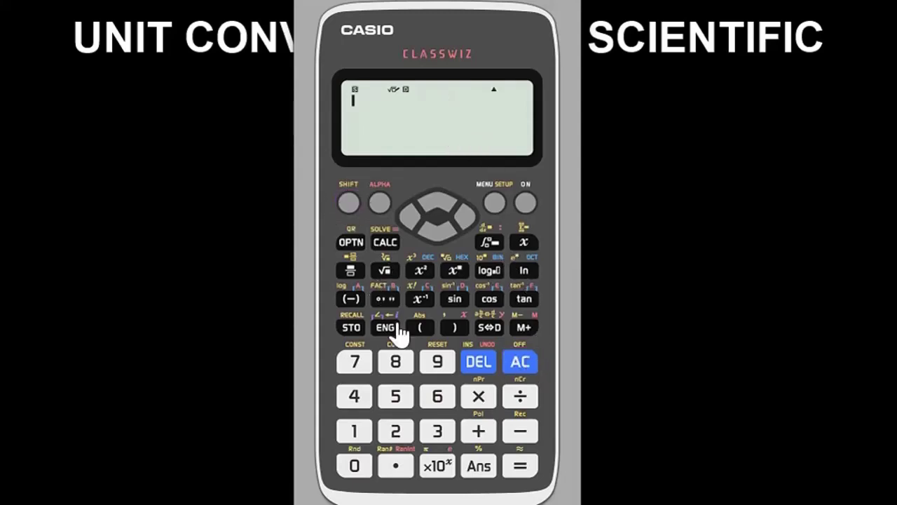
left_click(395, 363)
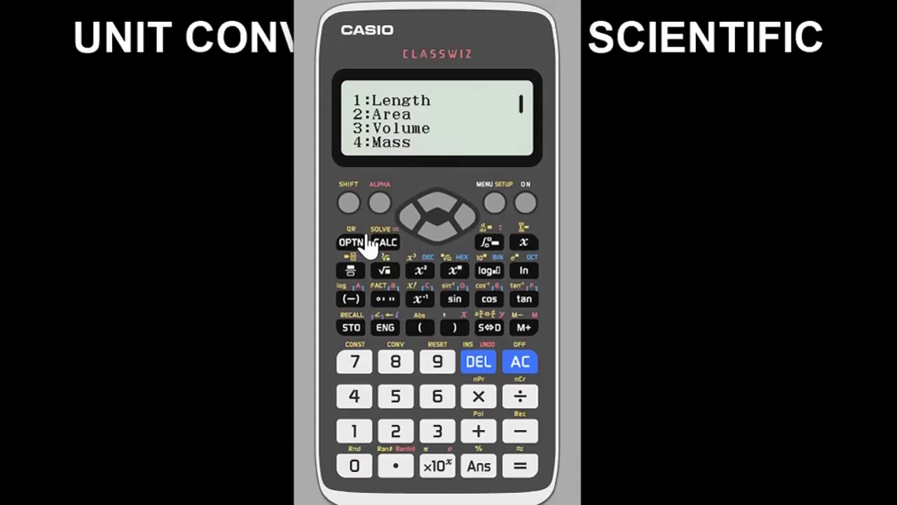
left_click(355, 432)
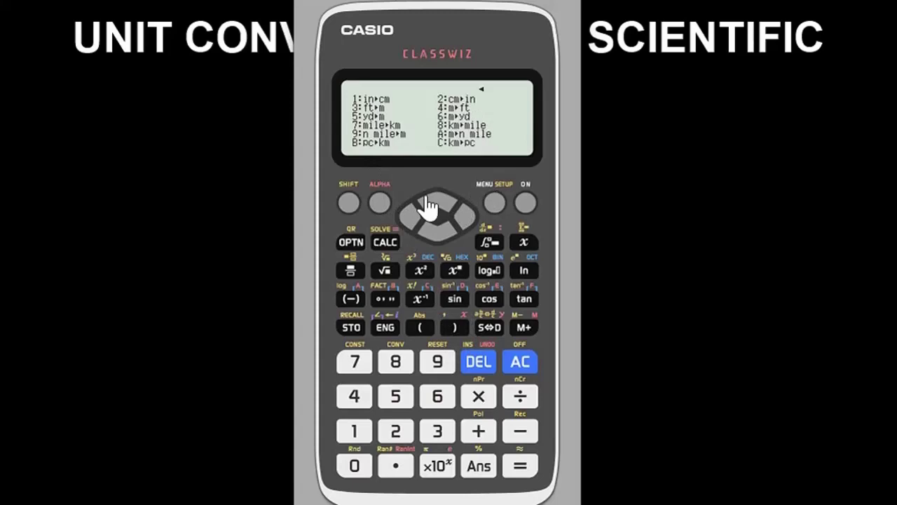
left_click(410, 220)
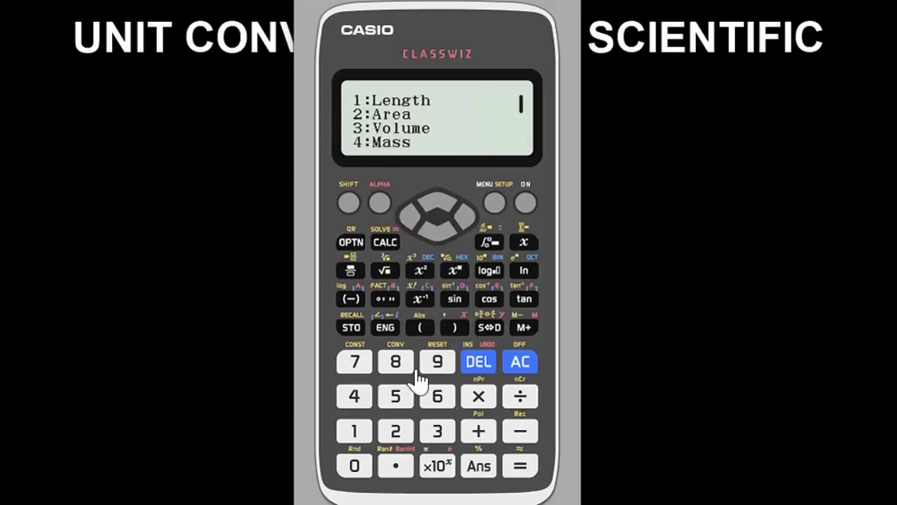
View the Area, Volume and Mass conversion lists, then page to the Velocity–Power categories
left_click(396, 432)
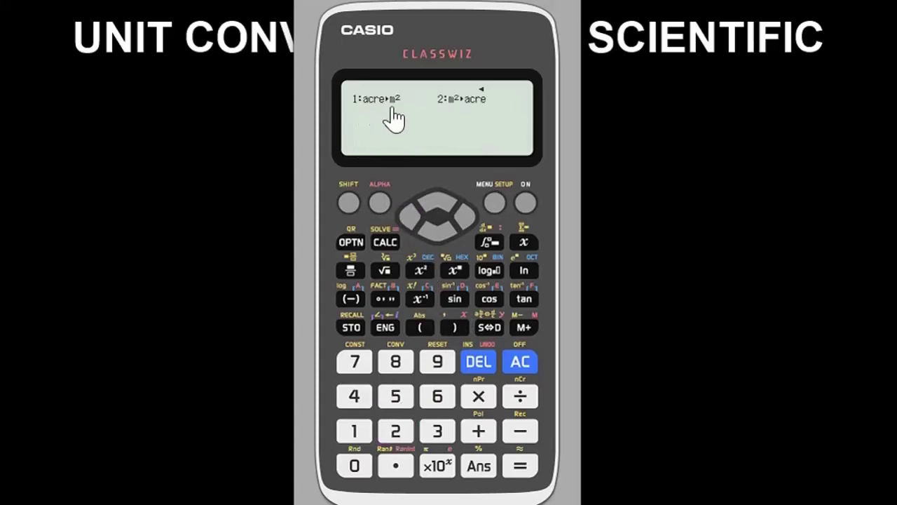
left_click(413, 216)
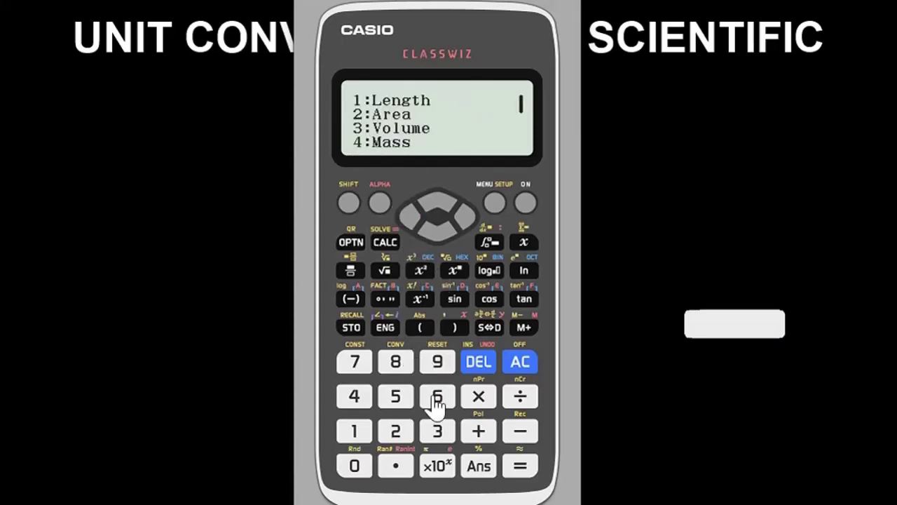
left_click(438, 433)
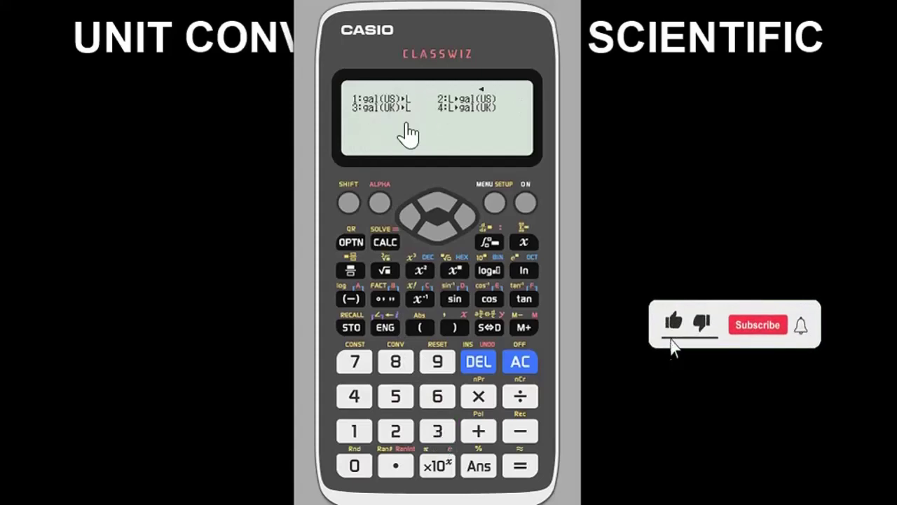
left_click(413, 228)
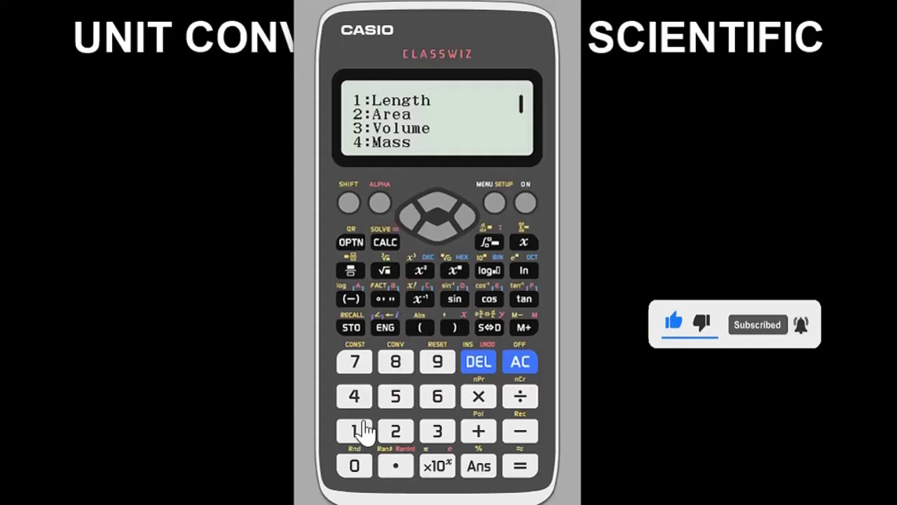
left_click(356, 401)
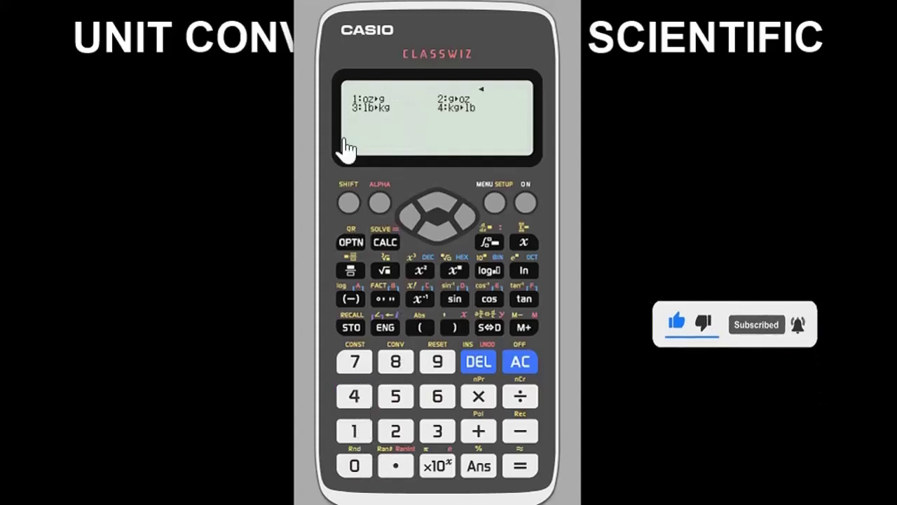
left_click(410, 219)
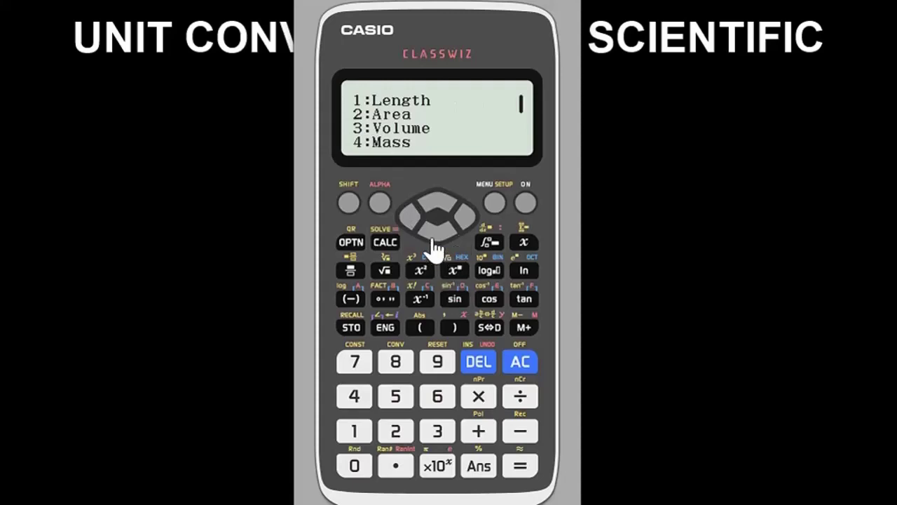
left_click(433, 235)
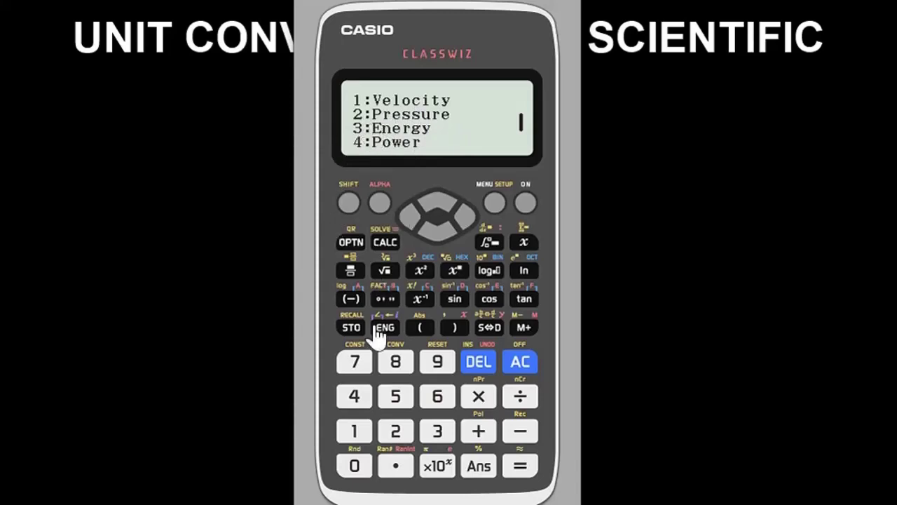
View the Pressure, Energy and Power lists, then open Temperature conversions (°F▸°C, °C▸°F)
left_click(395, 431)
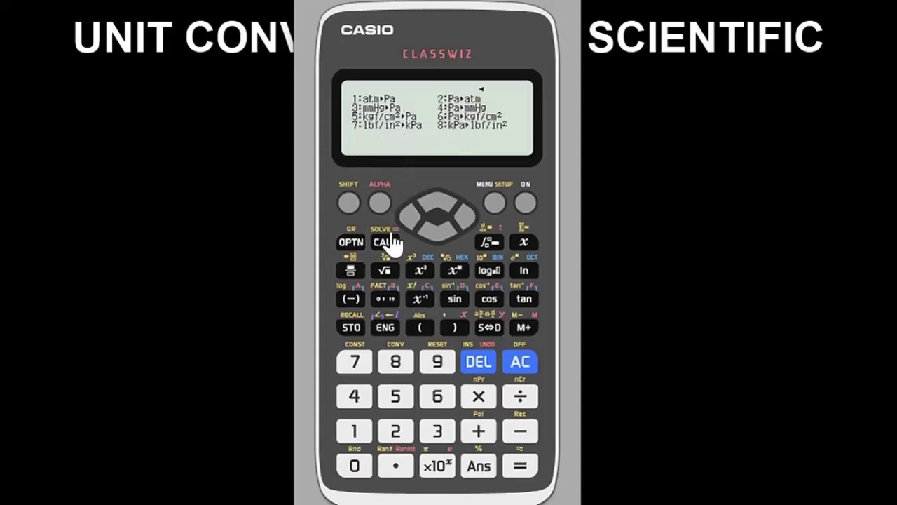
left_click(418, 225)
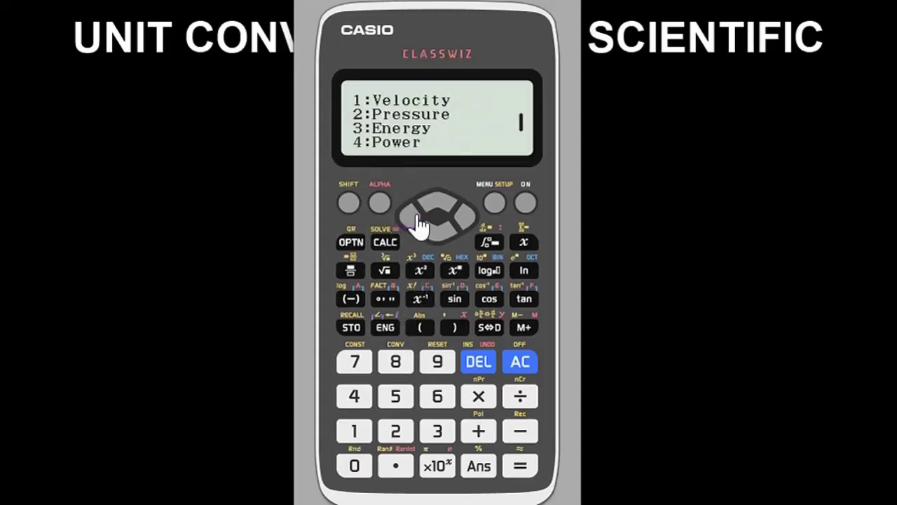
left_click(437, 437)
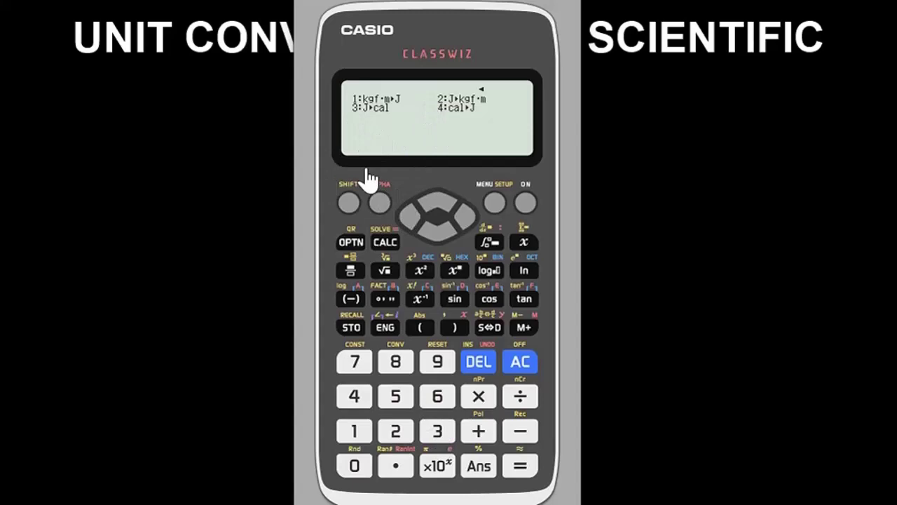
left_click(413, 217)
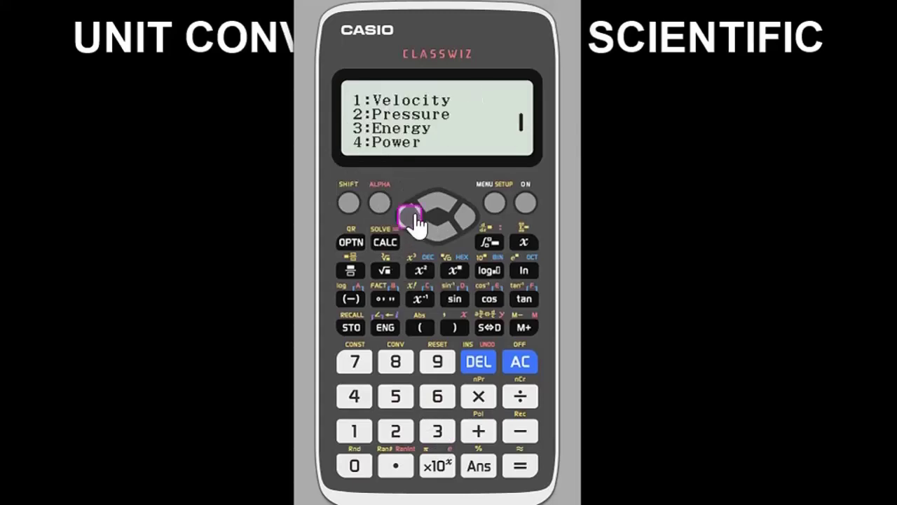
left_click(354, 403)
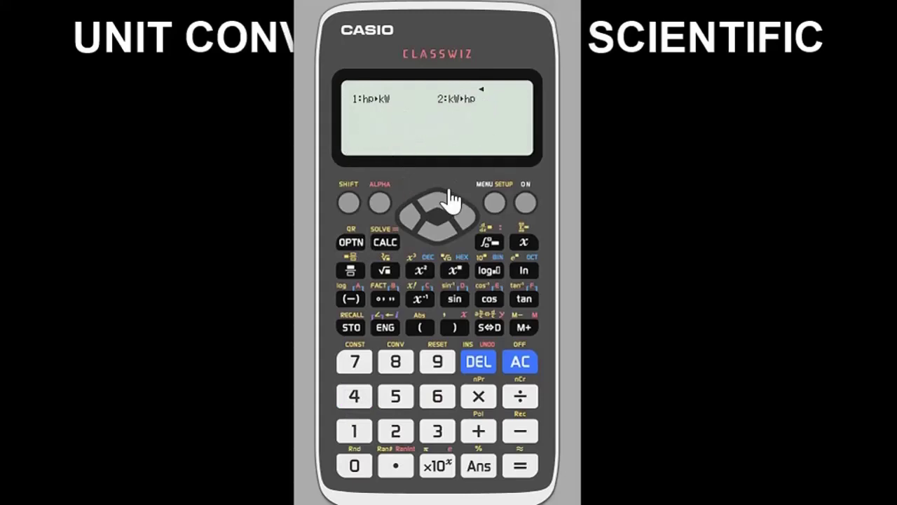
left_click(408, 217)
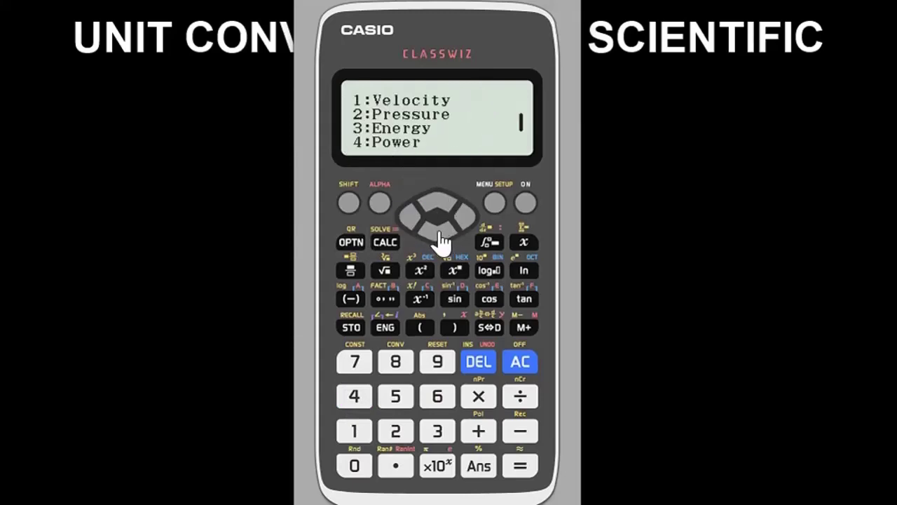
left_click(437, 228)
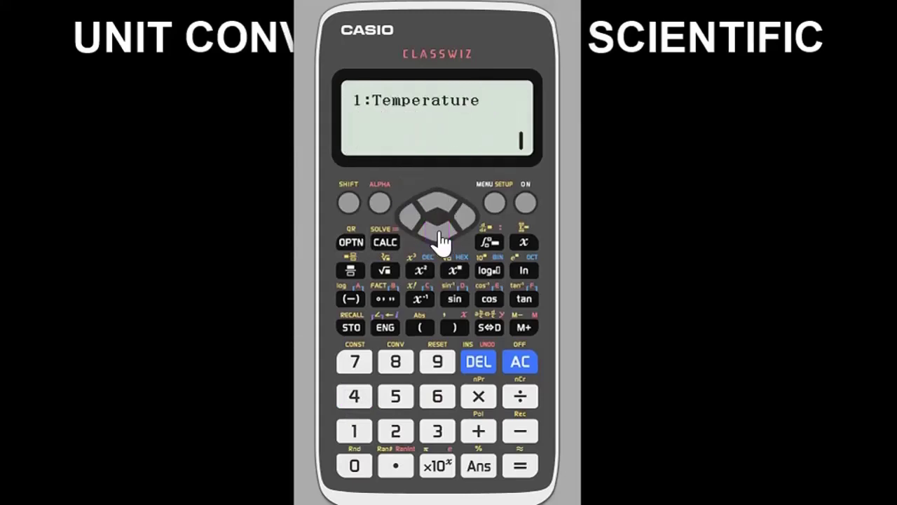
left_click(352, 436)
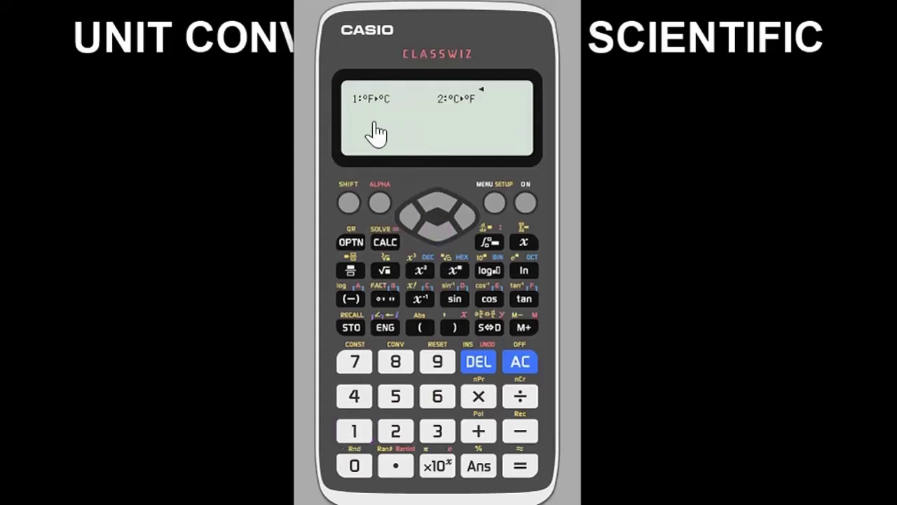